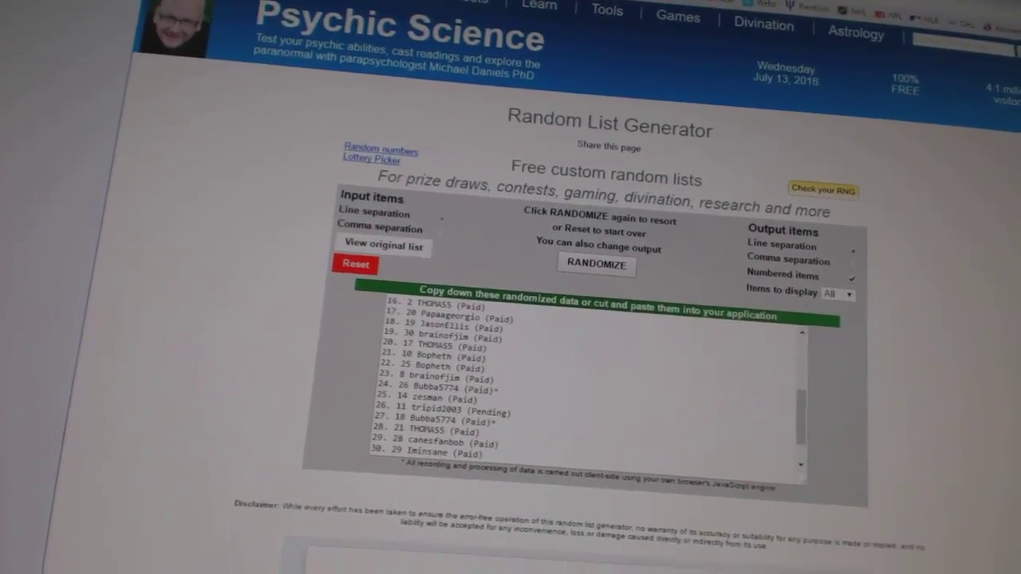
Reshuffle the participant names and copy the whole randomized list.
{"action": "left_click", "coordinate": [586, 240]}
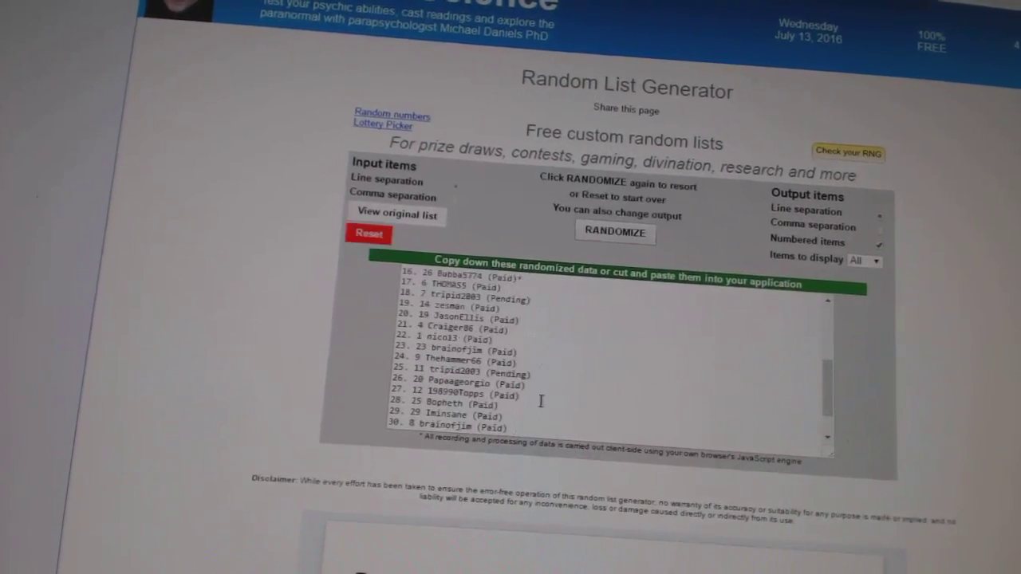
{"action": "left_click_drag", "start_coordinate": [527, 429], "coordinate": [415, 264]}
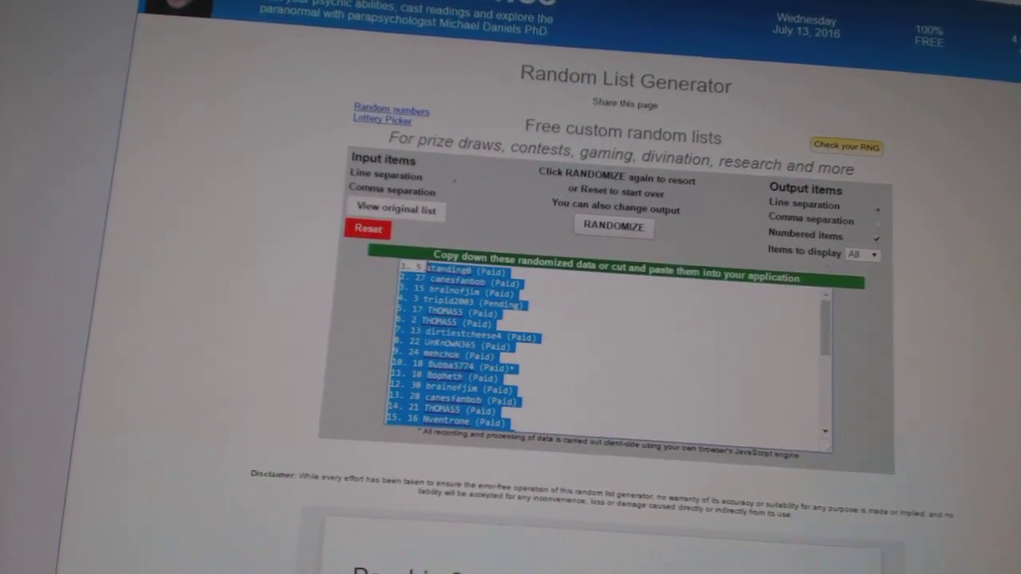
{"action": "right_click", "coordinate": [451, 308]}
{"action": "left_click", "coordinate": [478, 319]}
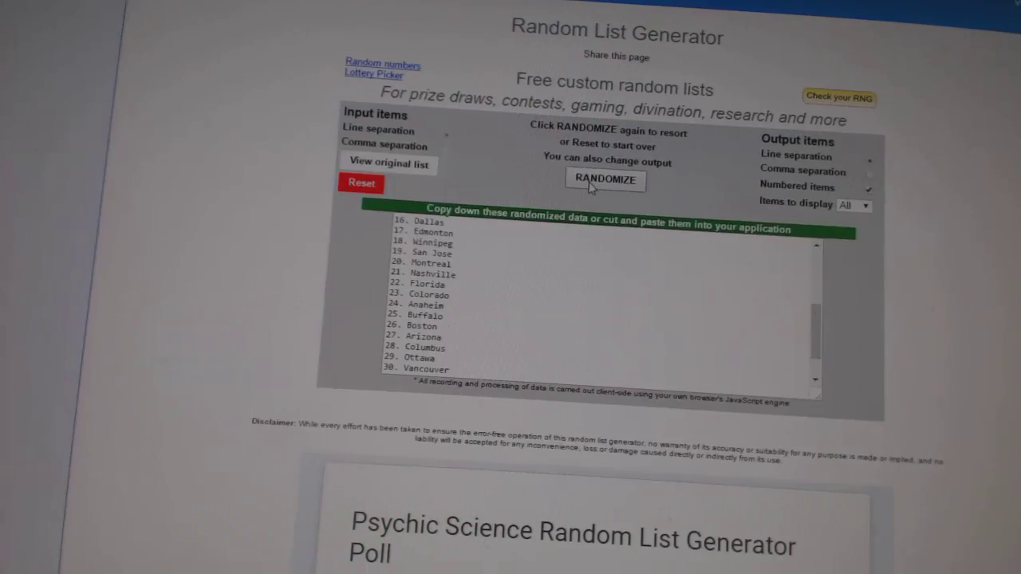
Shuffle the hockey teams into random order and select the entire output list.
{"action": "left_click", "coordinate": [592, 182]}
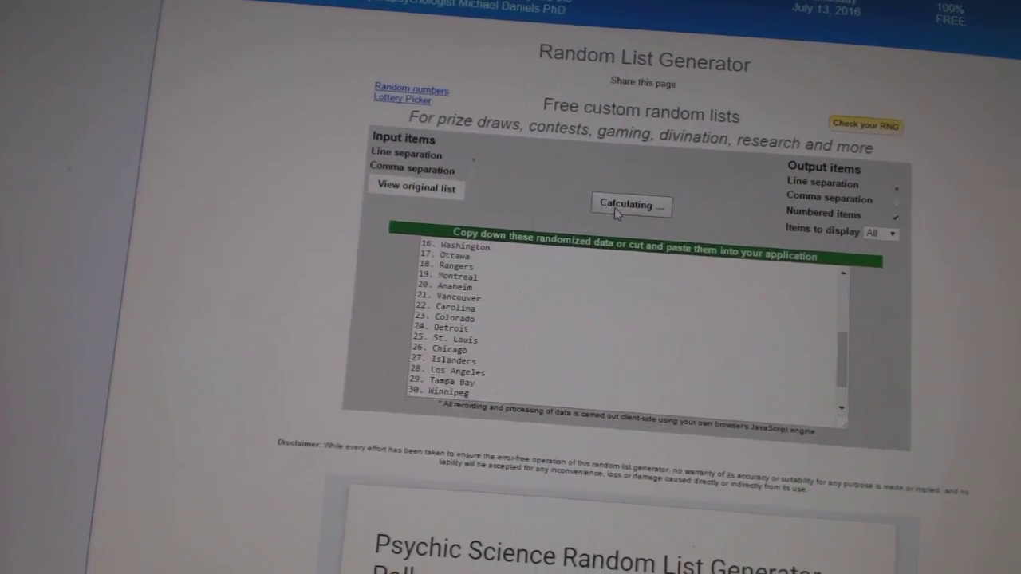
{"action": "key", "text": "ctrl+a"}
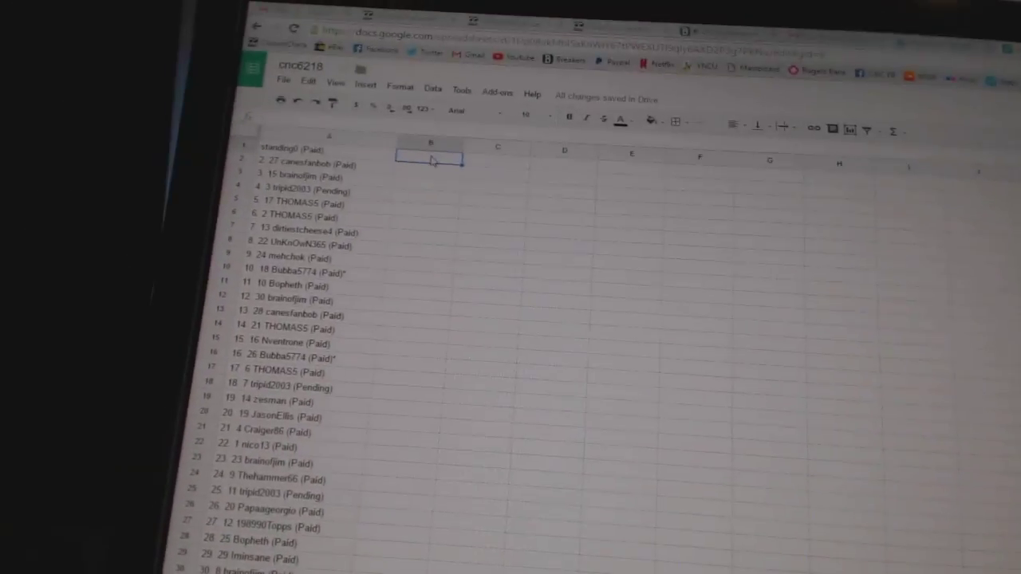
Paste the randomized teams into column B beside the participants in column A.
{"action": "key", "text": "ctrl+v"}
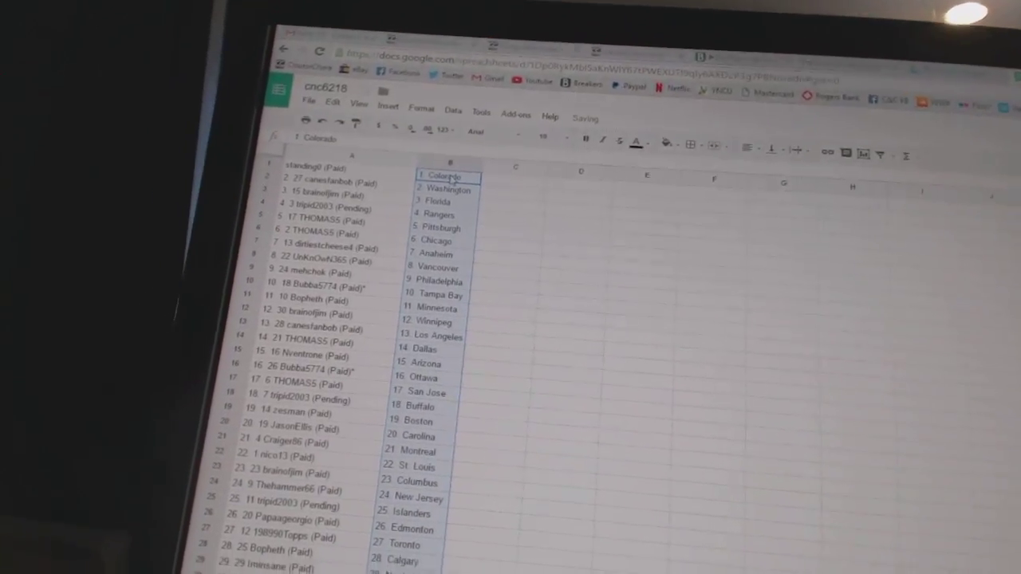